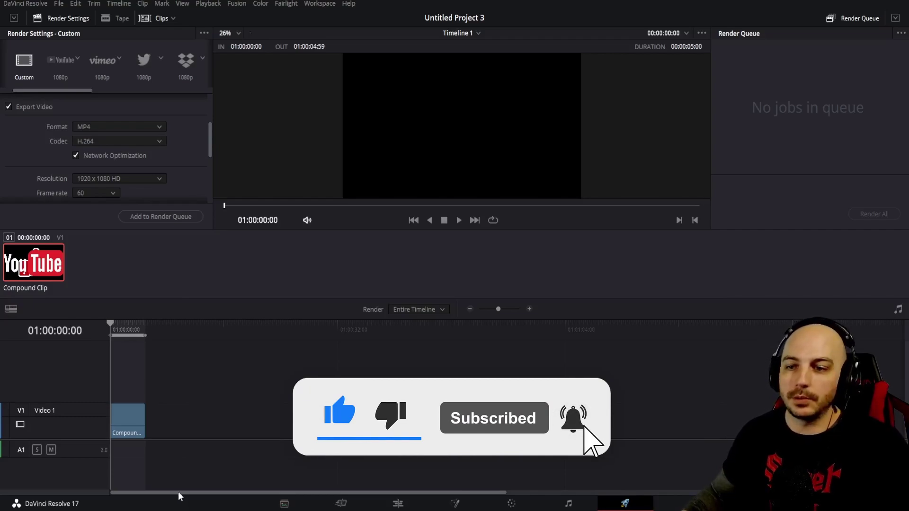
Switch to the Edit page showing Compound Clip 1 on the timeline
left_click(398, 503)
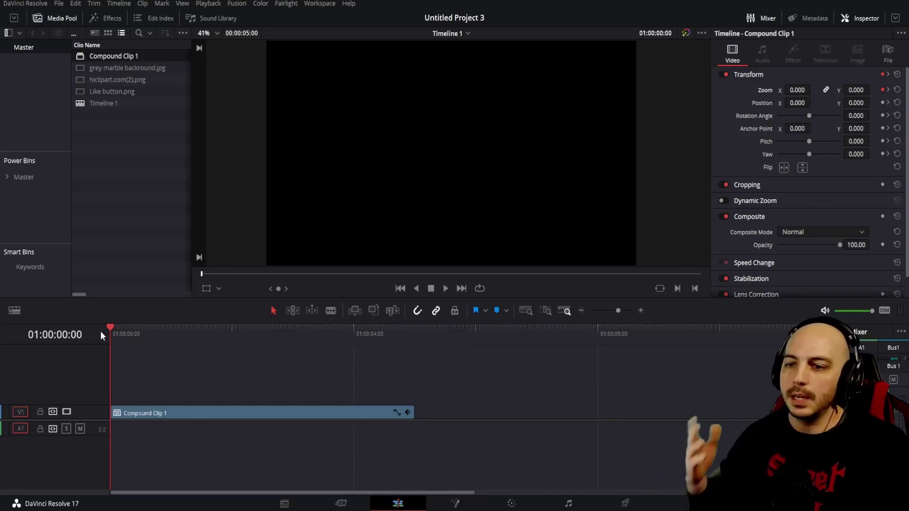
key("space")
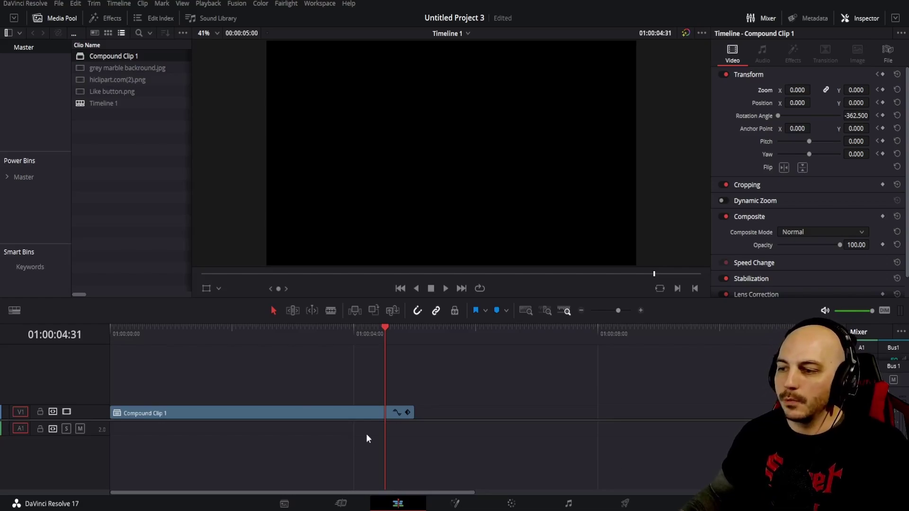
left_click(226, 347)
On the Deliver page, choose QuickTime format with the GoPro CineForm codec
left_click(625, 503)
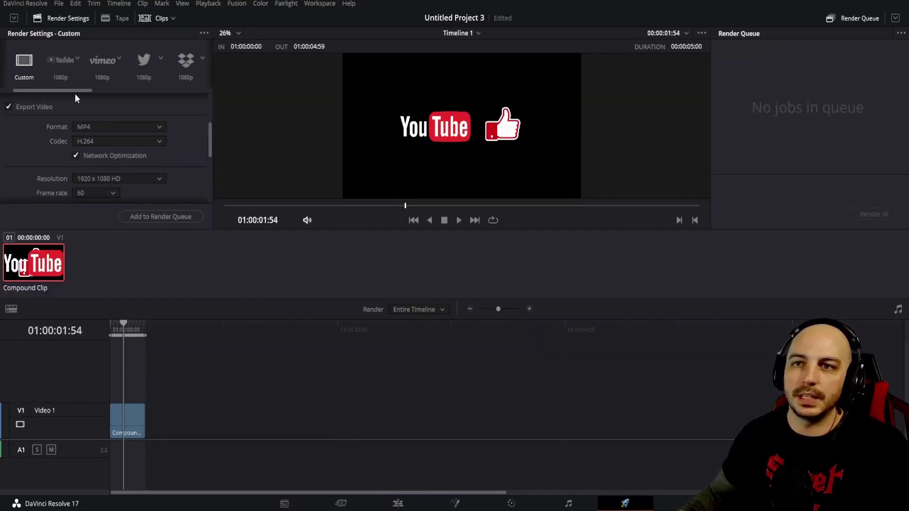
left_click(153, 126)
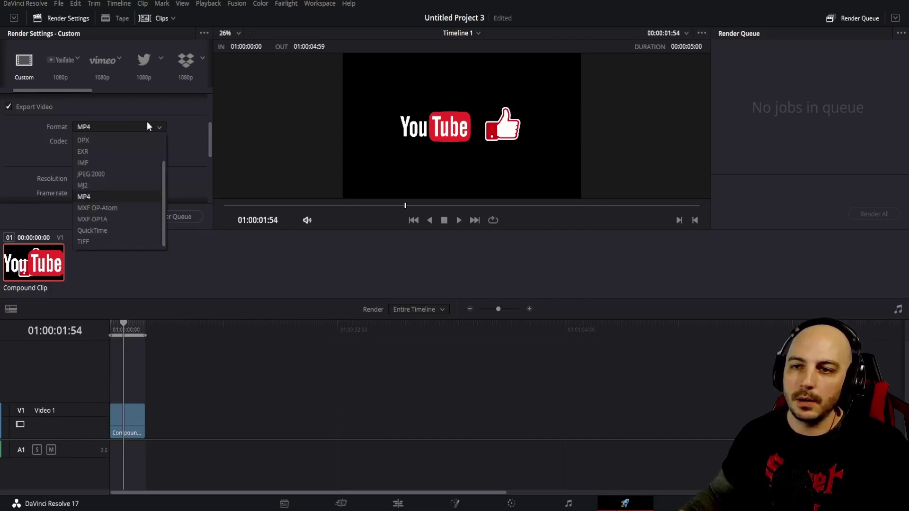
left_click(96, 231)
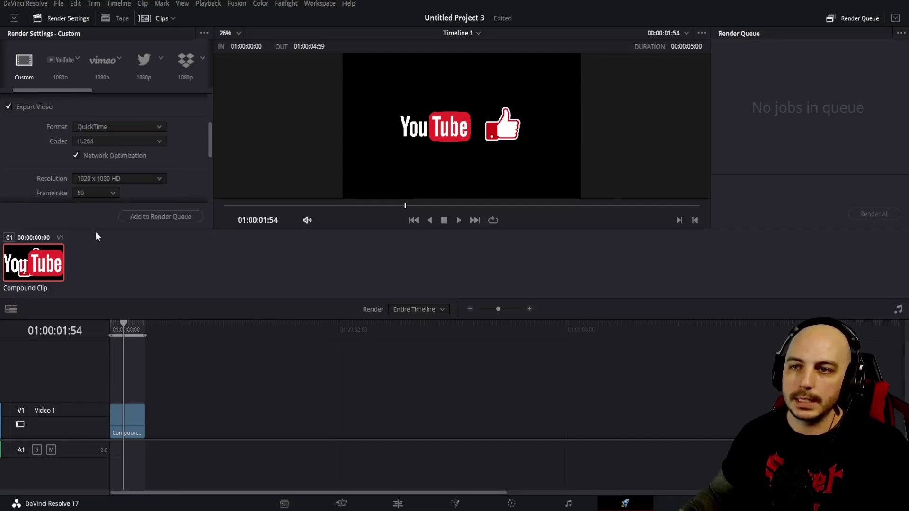
left_click(102, 141)
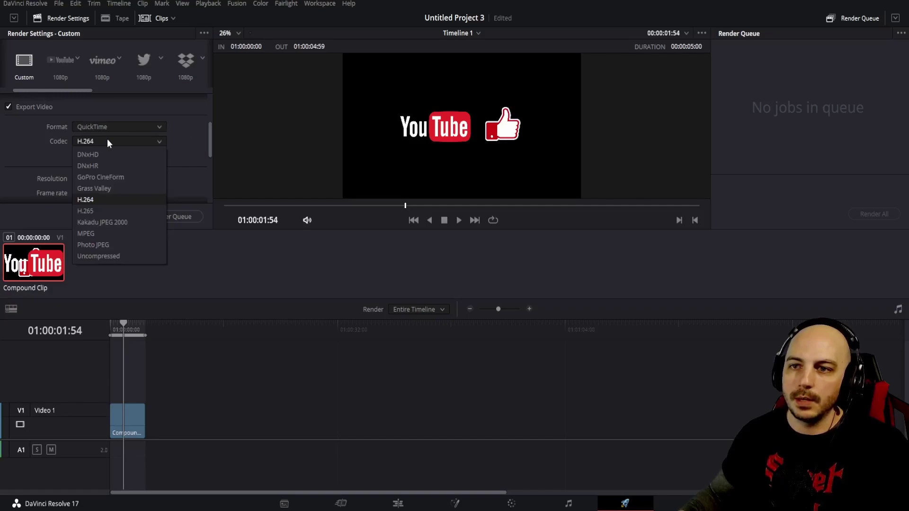
left_click(118, 180)
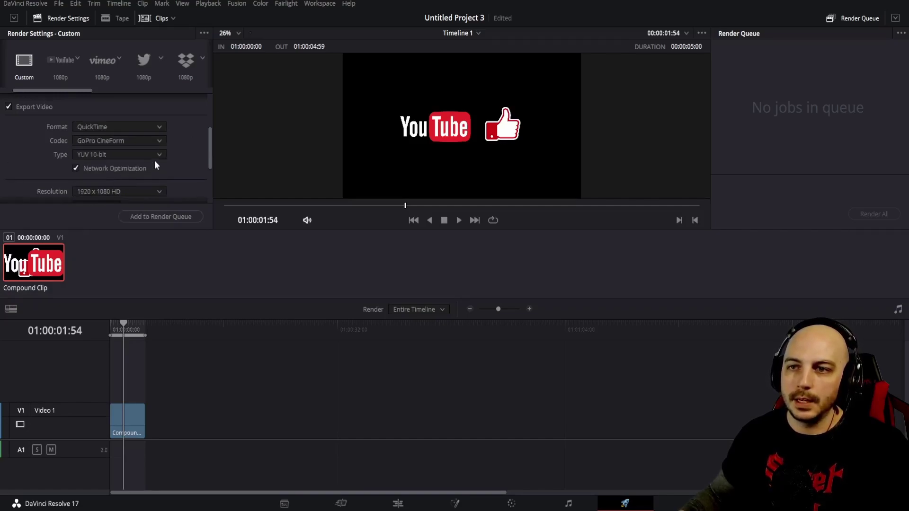
Set the codec type to RGB 16-bit and enable Export Alpha
left_click(107, 154)
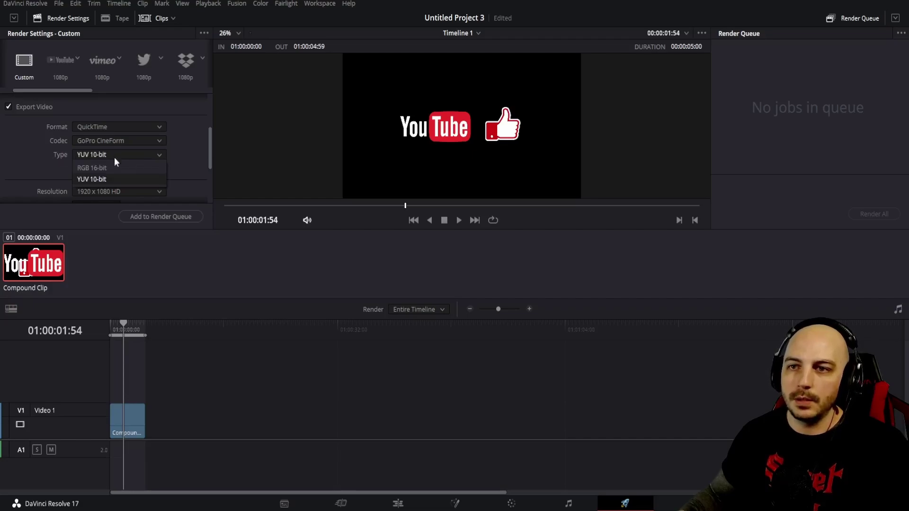
left_click(97, 169)
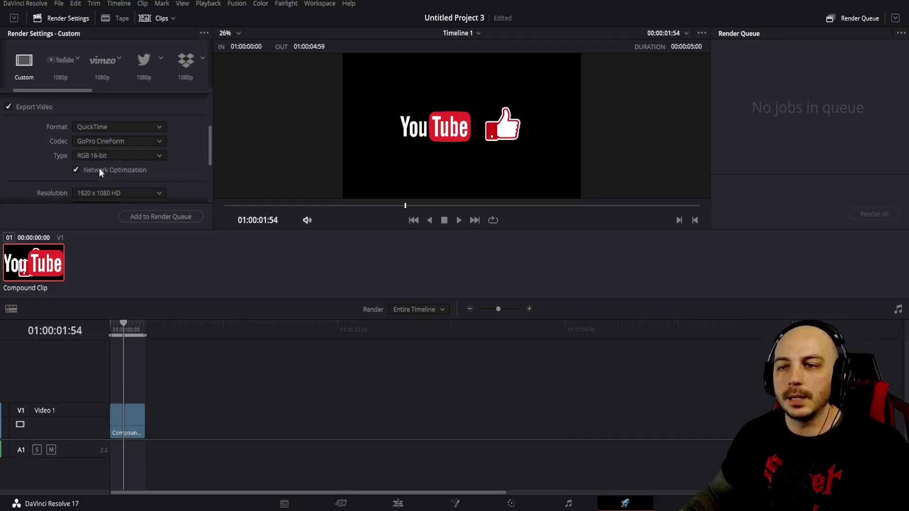
scroll(58, 170, "down", 2)
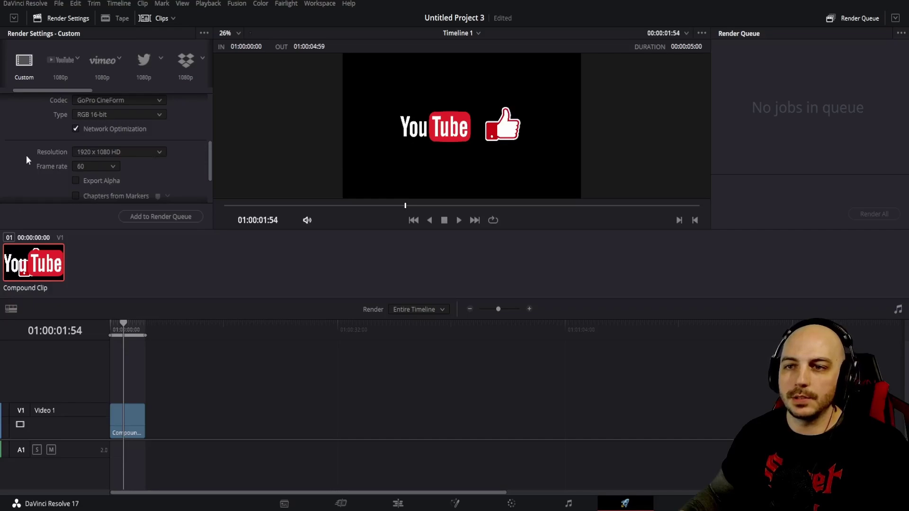
scroll(156, 172, "down", 2)
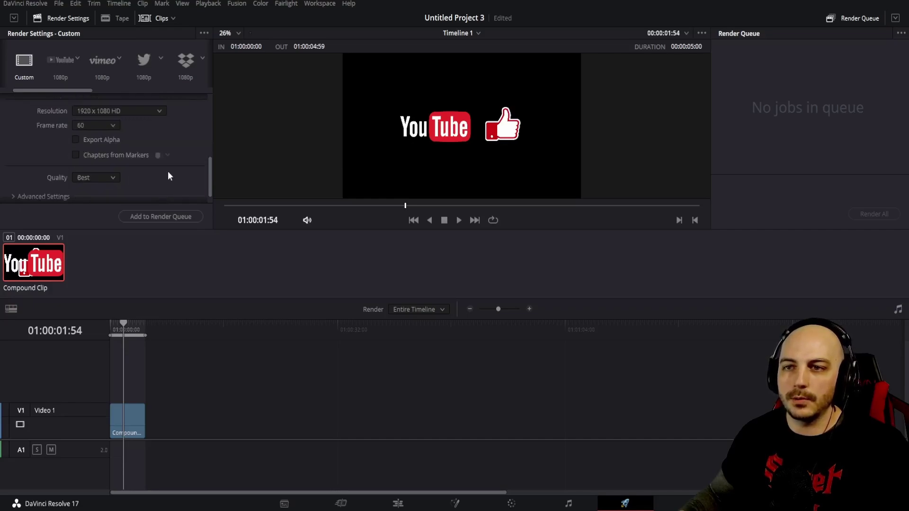
left_click(75, 140)
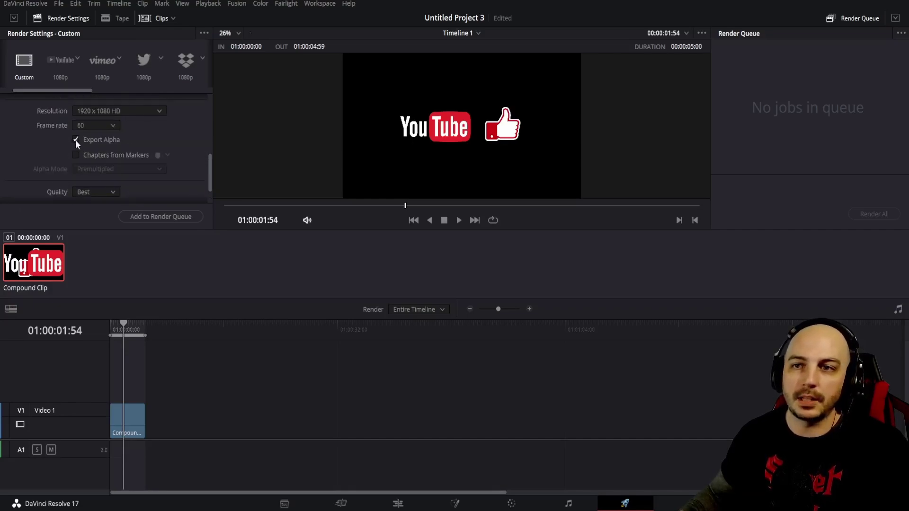
Queue and render Timeline 1 to .mov, then return to the Edit page
left_click(158, 217)
left_click(863, 215)
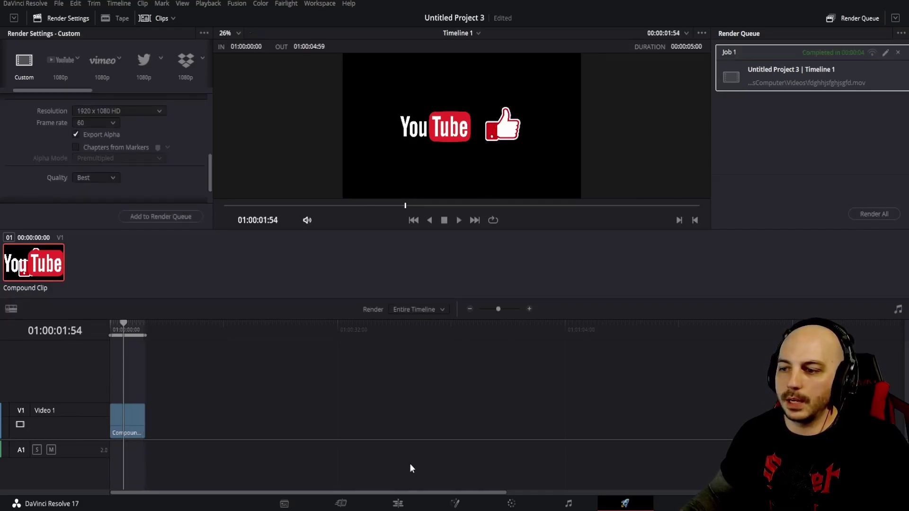
left_click(399, 504)
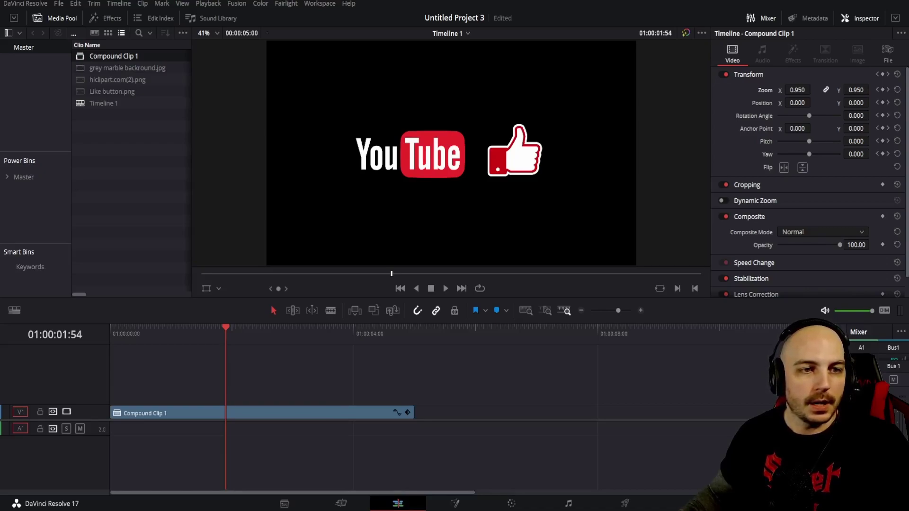
Add the rendered .mov after Compound Clip 1, preview it, and move it to V2
left_click_drag(122, 295, 474, 413)
left_click(478, 345)
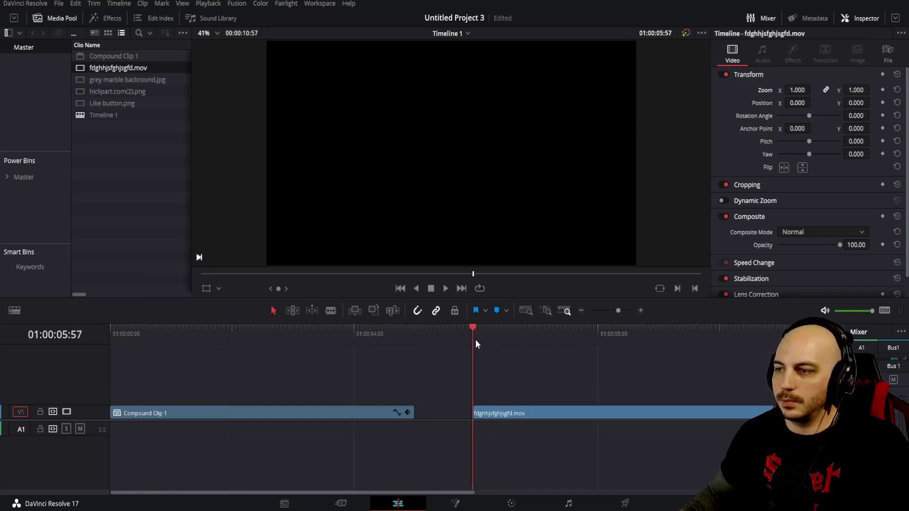
key("space")
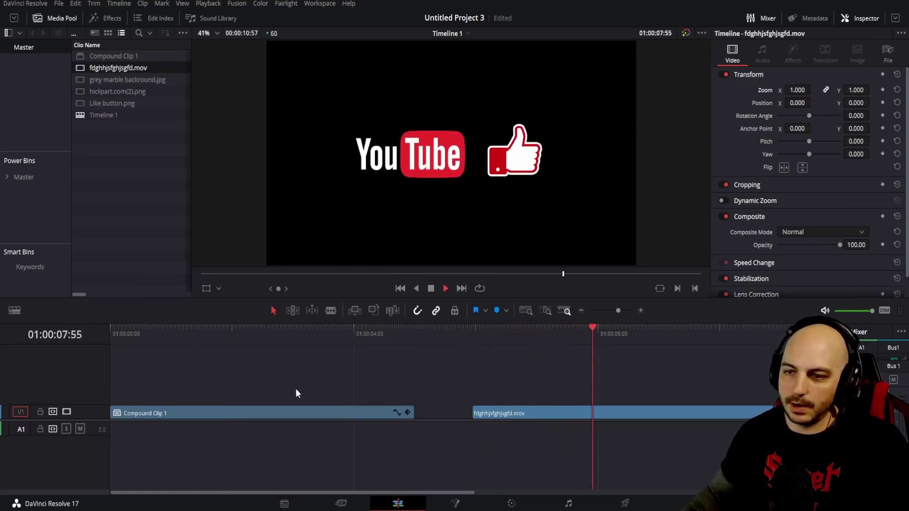
key("space")
left_click_drag(506, 412, 534, 398)
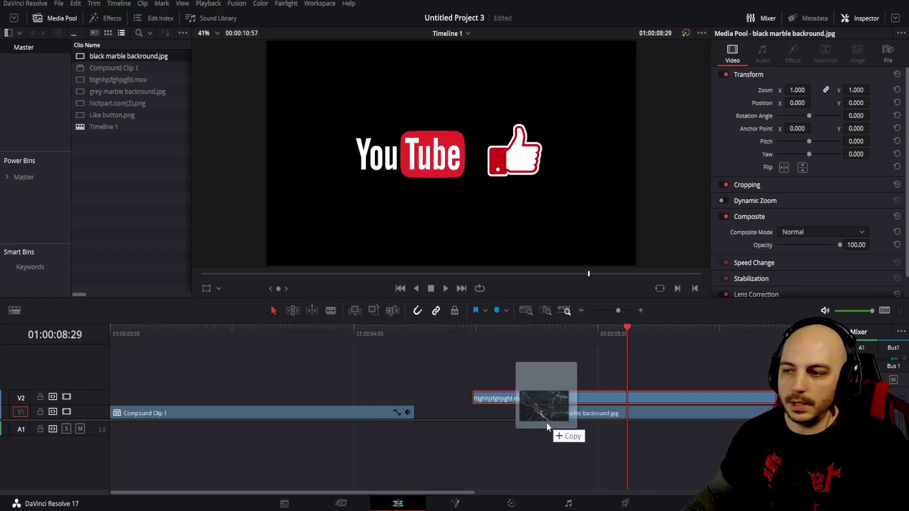
Place black marble backround.jpg on V1 under the .mov and play the composite
left_click_drag(546, 423, 474, 414)
left_click(471, 333)
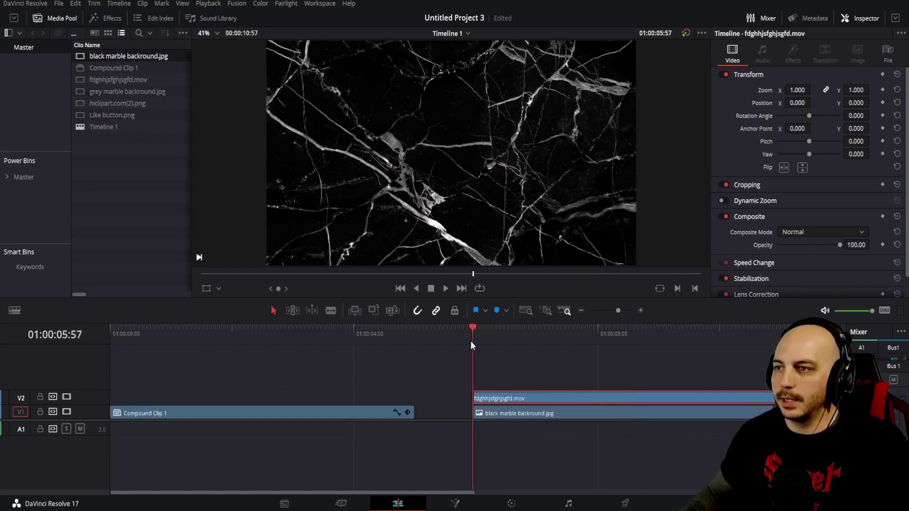
key("space")
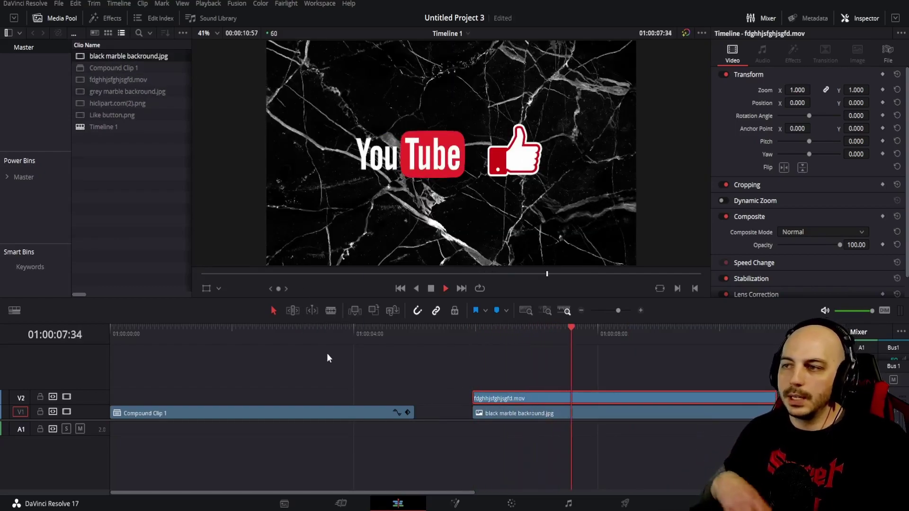